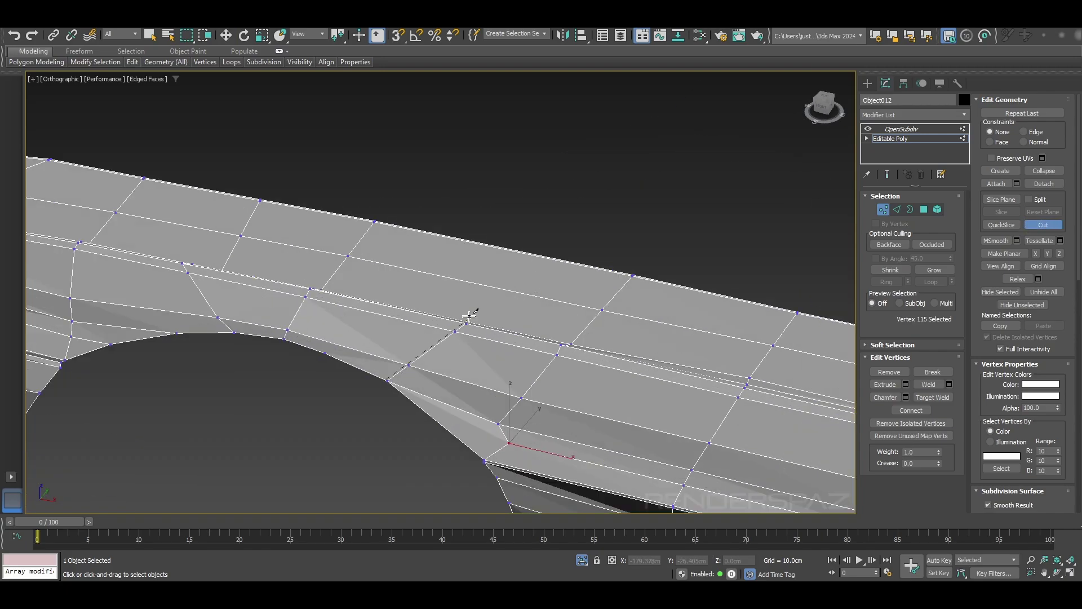
- Align the separate fender panel (Object012) to Object013 on the car, center to center in X, Y and Z position
key(2)
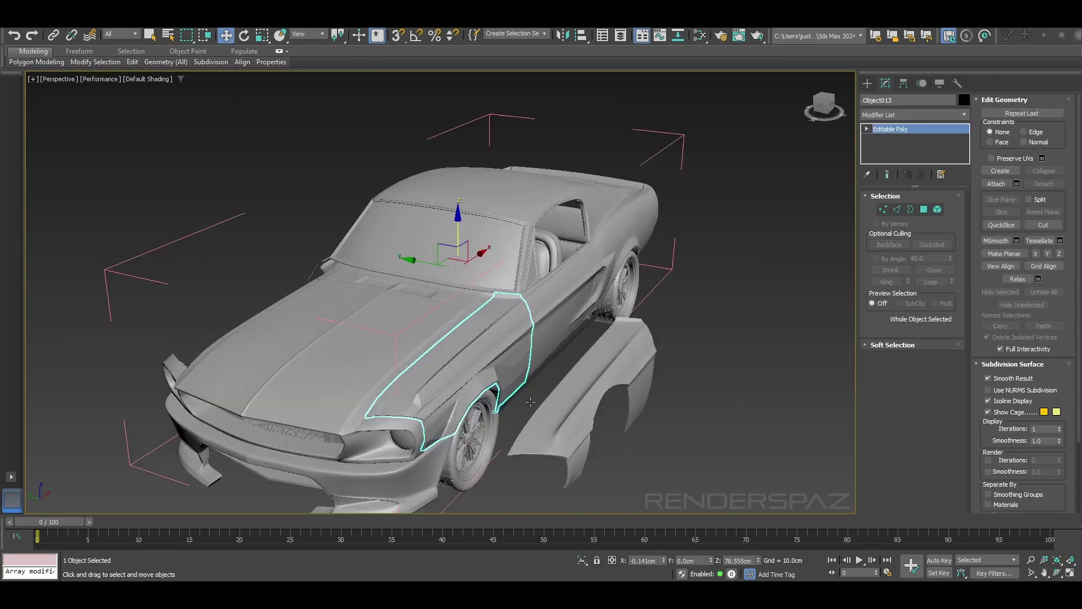
click(869, 84)
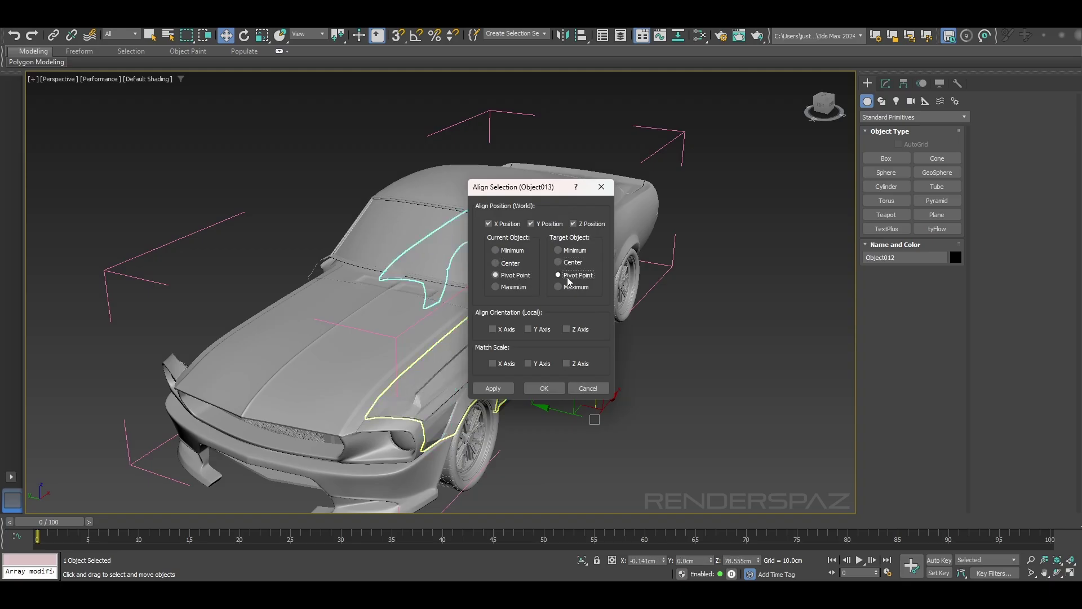
key(z)
scroll(449, 272, up, 3)
key(F4)
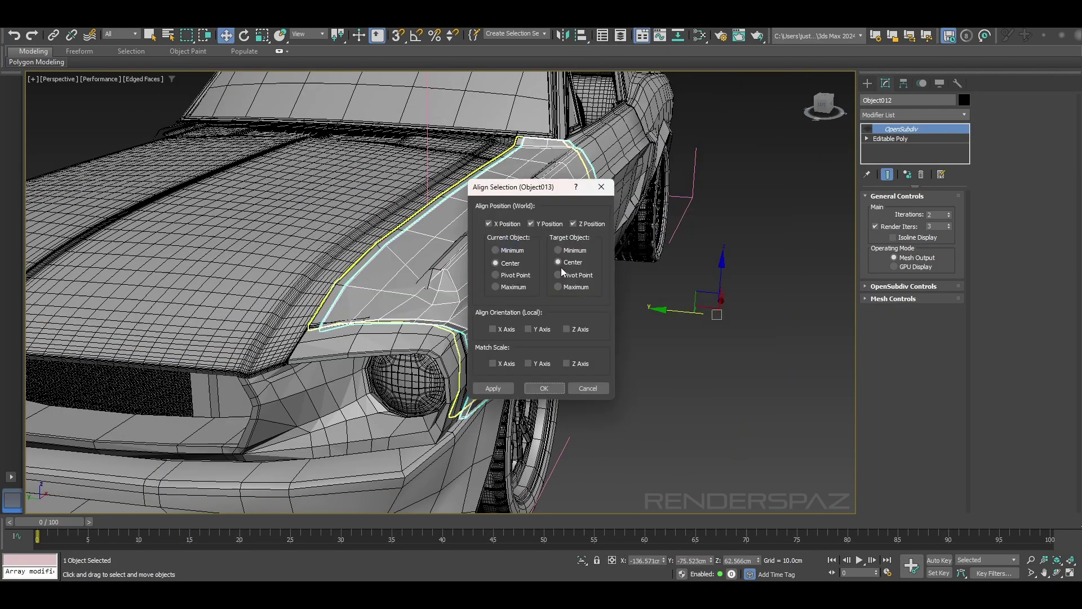
click(544, 388)
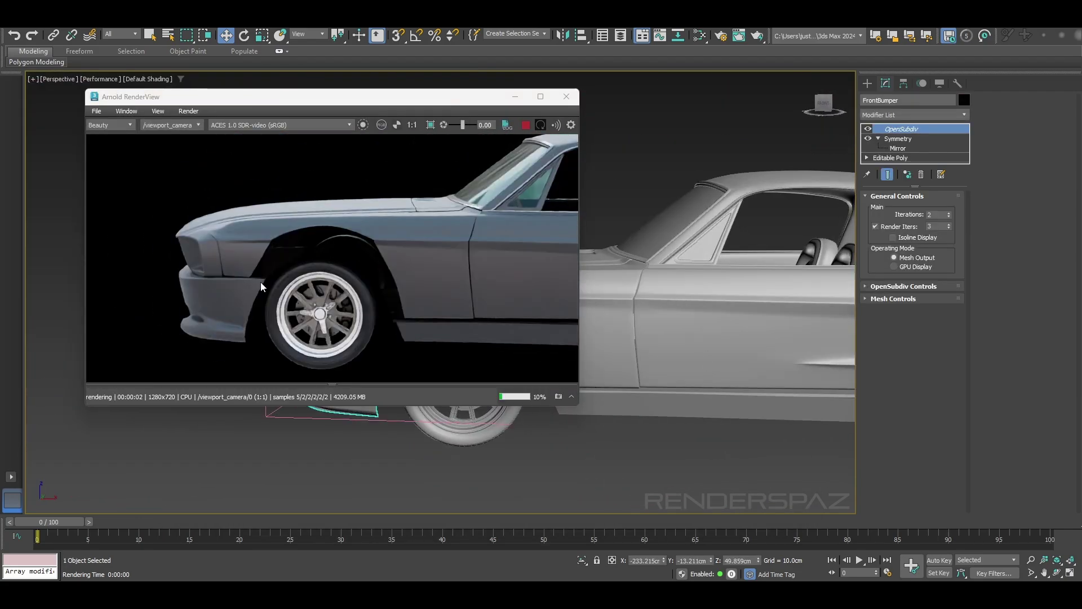
- Move the Slate Material Editor clear of the render window and start the interactive Arnold render of the car
middle_drag(544, 366, 736, 365)
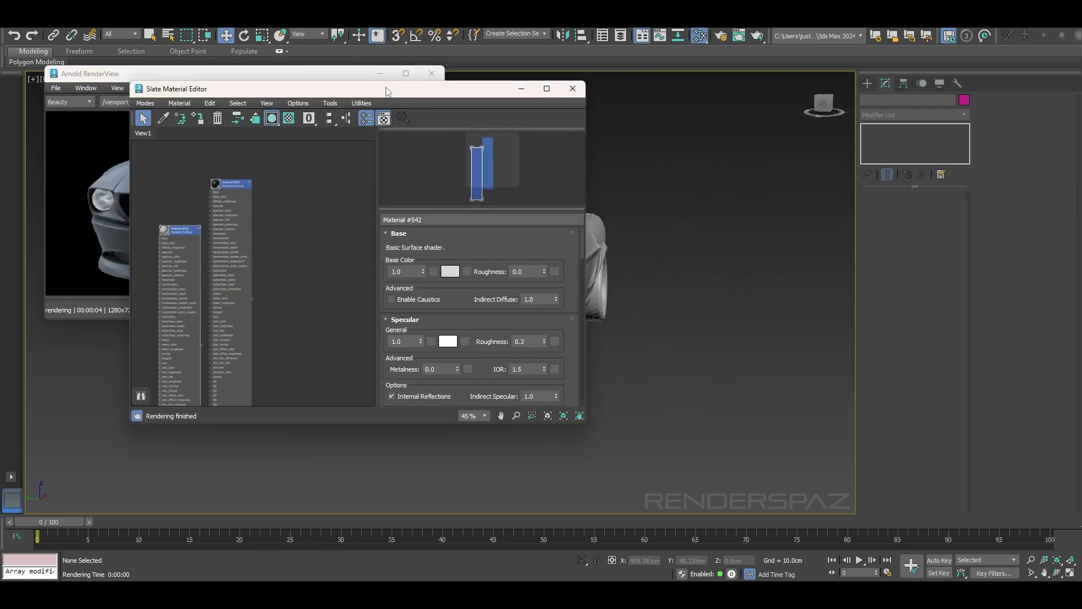
drag(386, 91, 828, 108)
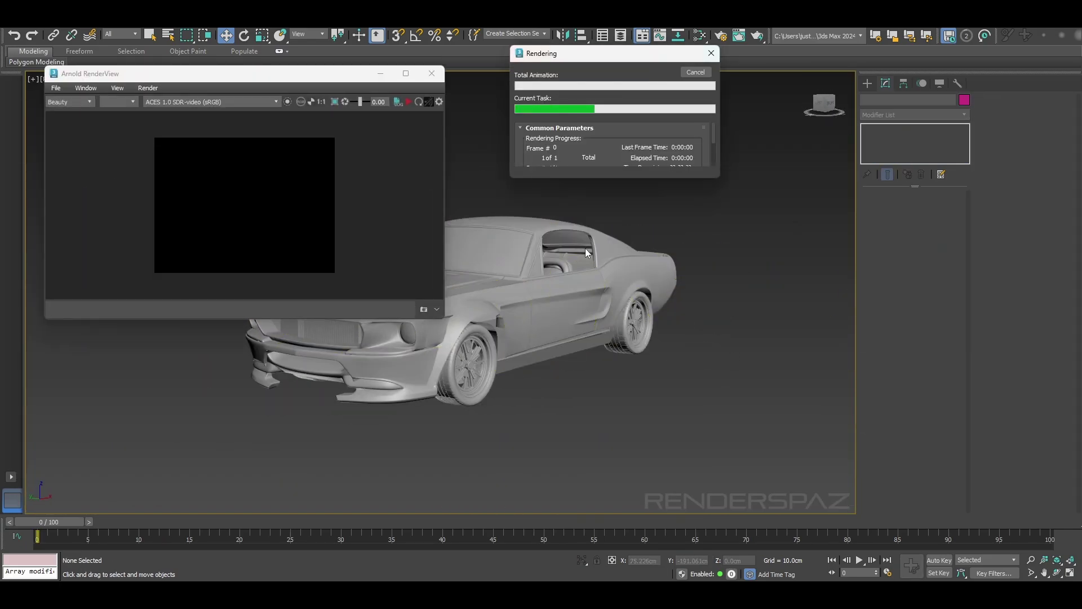
click(410, 103)
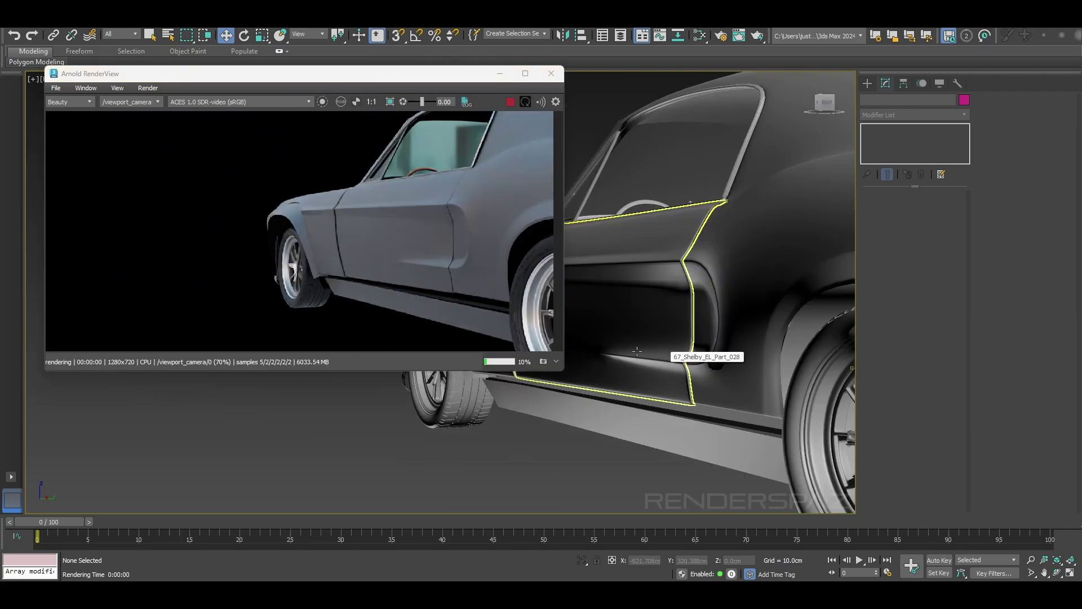
- Examine the door side, front wheel arch and nose of the car in the live render, using an enlarged render window
alt+middle_drag(637, 351, 699, 379)
click(700, 379)
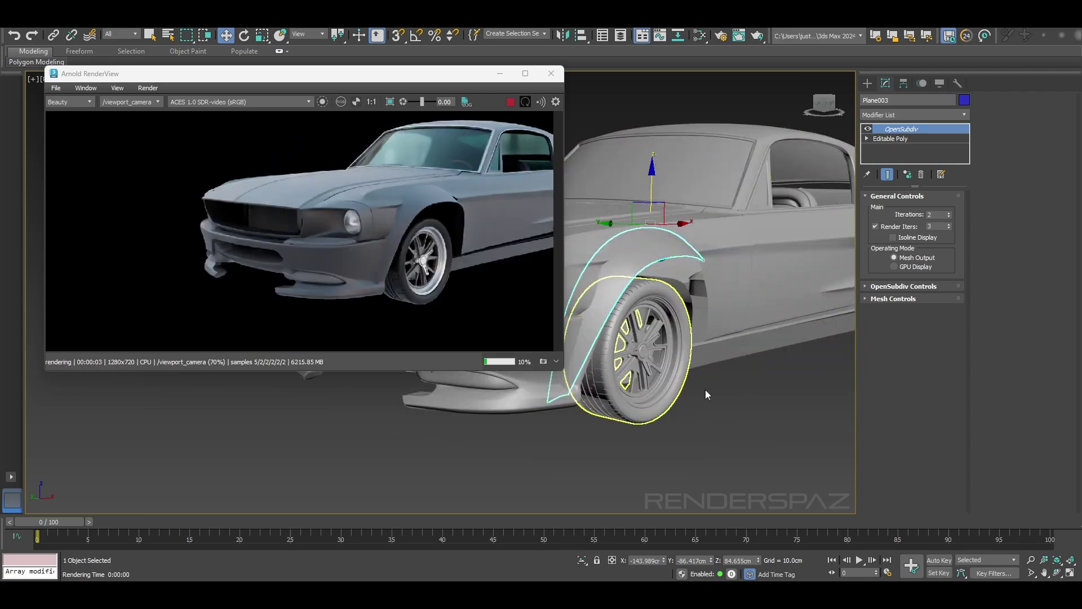
alt+middle_drag(606, 382, 697, 365)
click(697, 365)
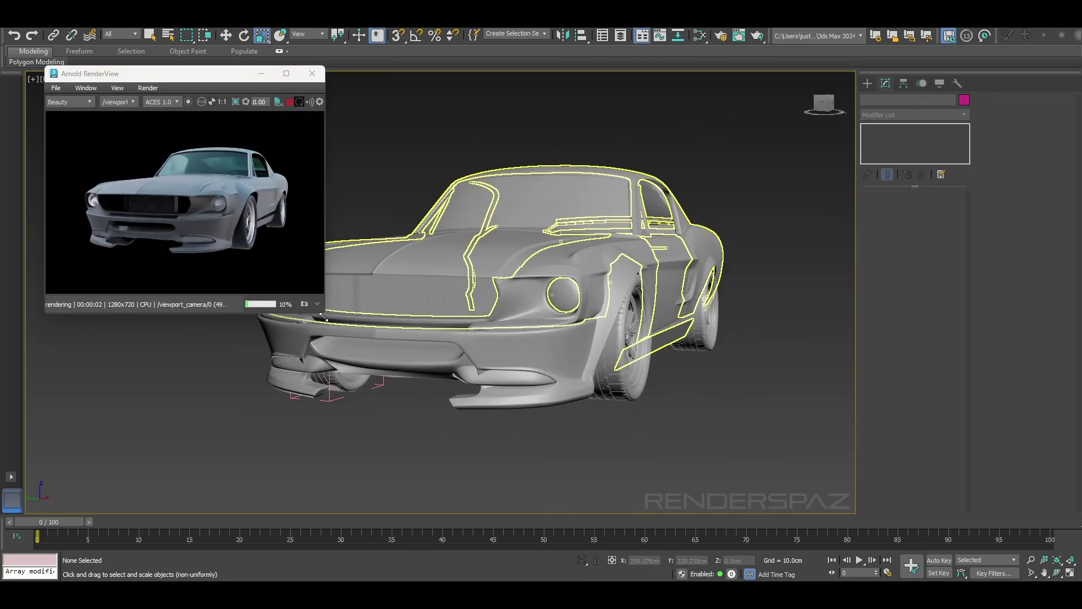
drag(323, 318, 454, 381)
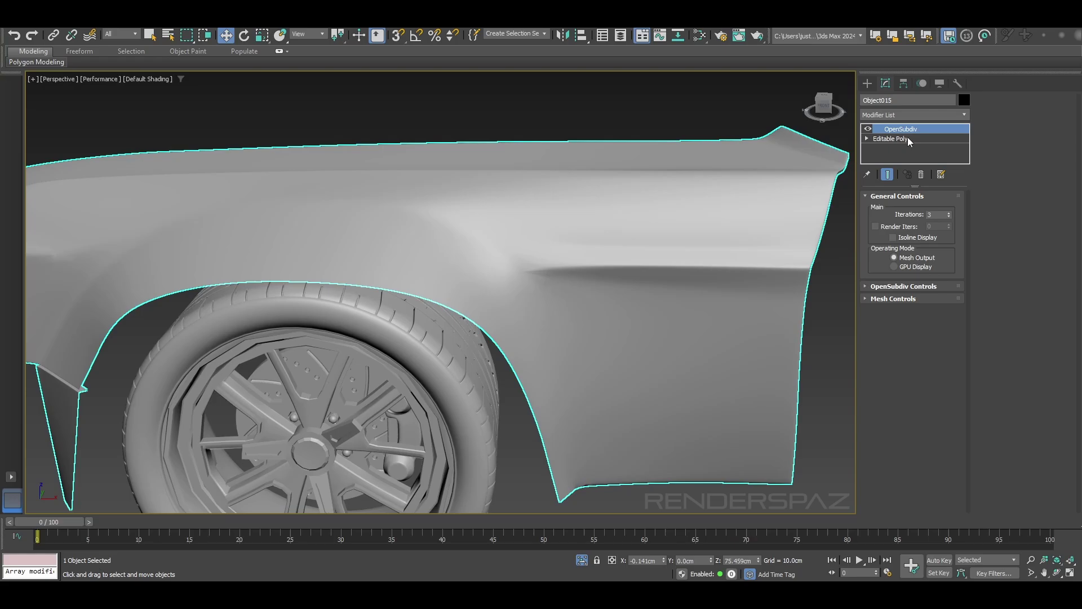
- Edit the front fender's Editable Poly vertices around the side crease behind the wheel arch and start the Cut tool there
click(902, 138)
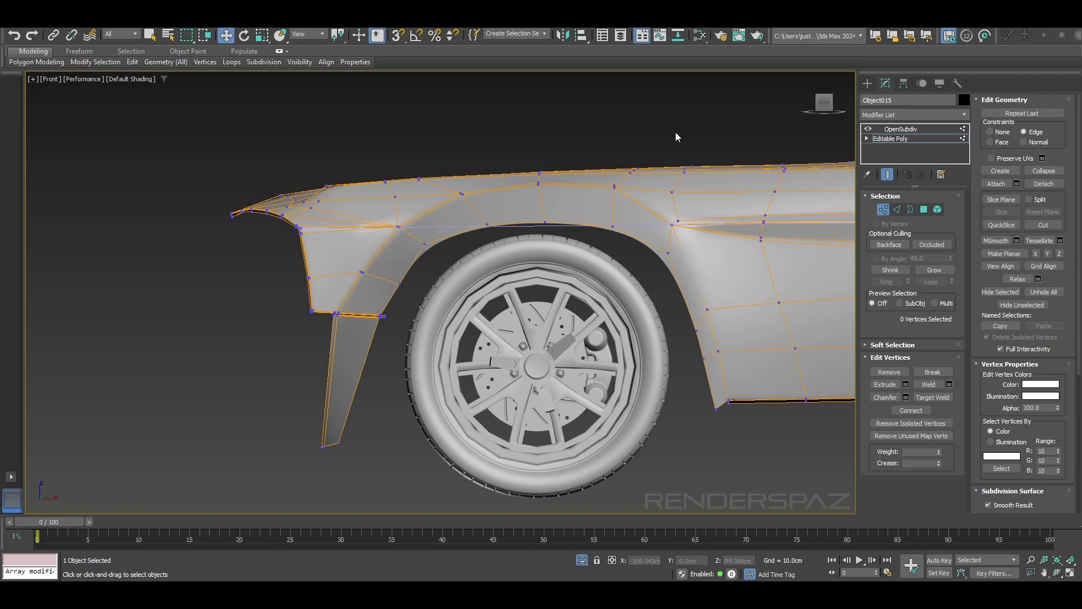
alt+middle_drag(675, 132, 597, 189)
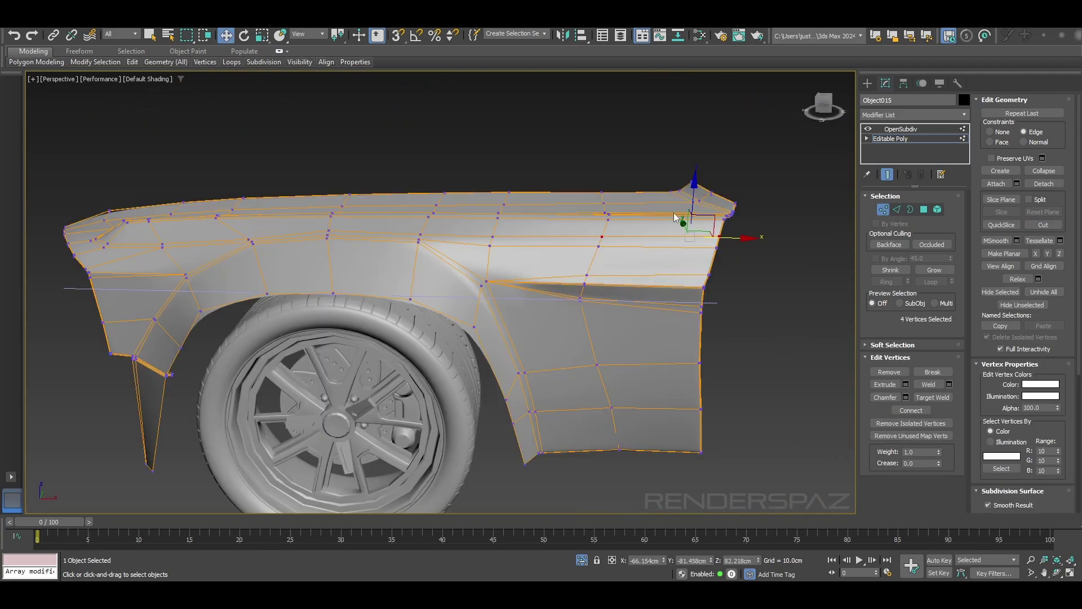
click(676, 217)
key(z)
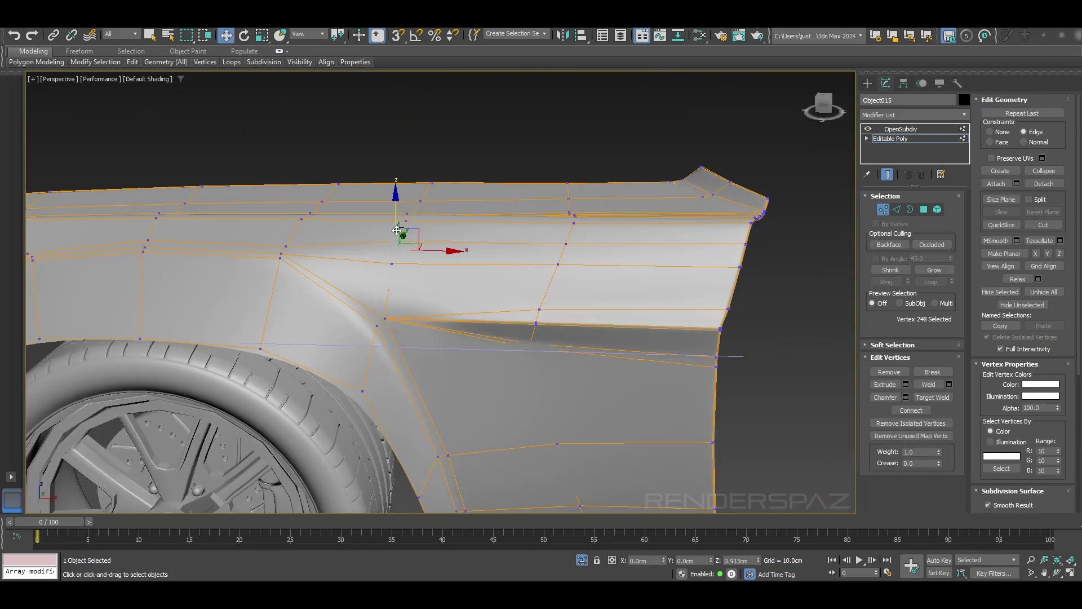
alt+middle_drag(428, 225, 407, 219)
alt+middle_drag(438, 255, 495, 235)
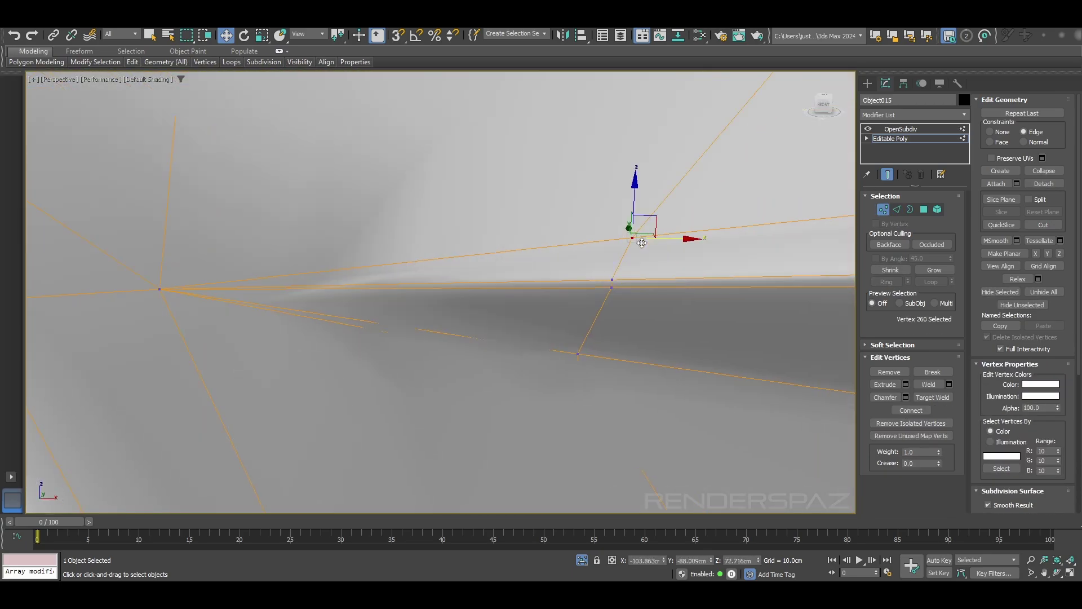
click(1042, 224)
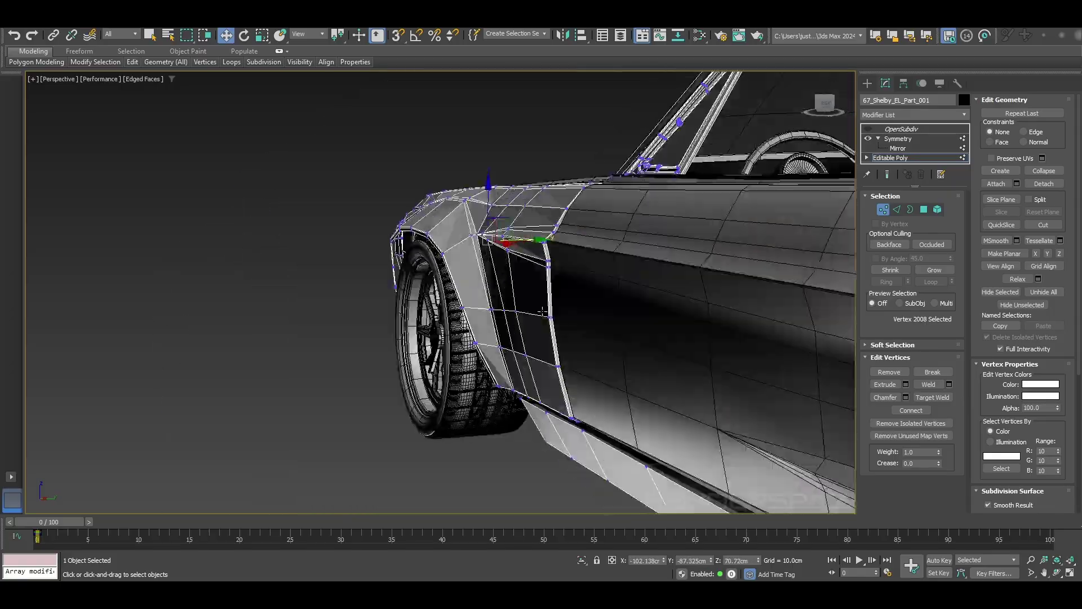
- Turn on the OpenSubdiv smoothing of the car body 67_Shelby_EL_Part_001
click(868, 130)
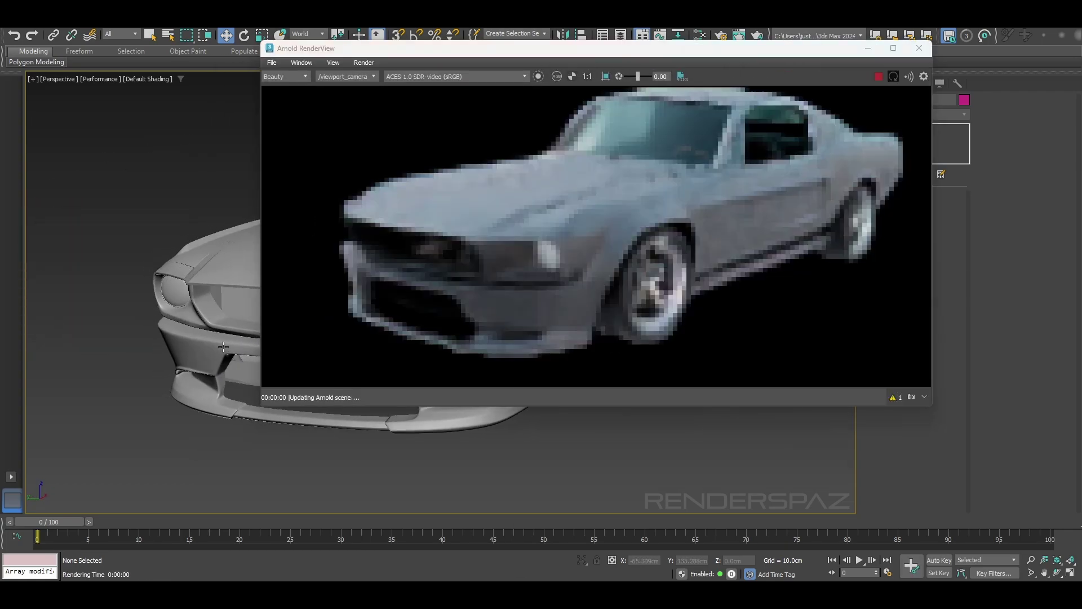
- Examine the car in the live Arnold render from the front, both three-quarter views and the side, including a close-up of the front fender and door
alt+middle_drag(223, 346, 248, 344)
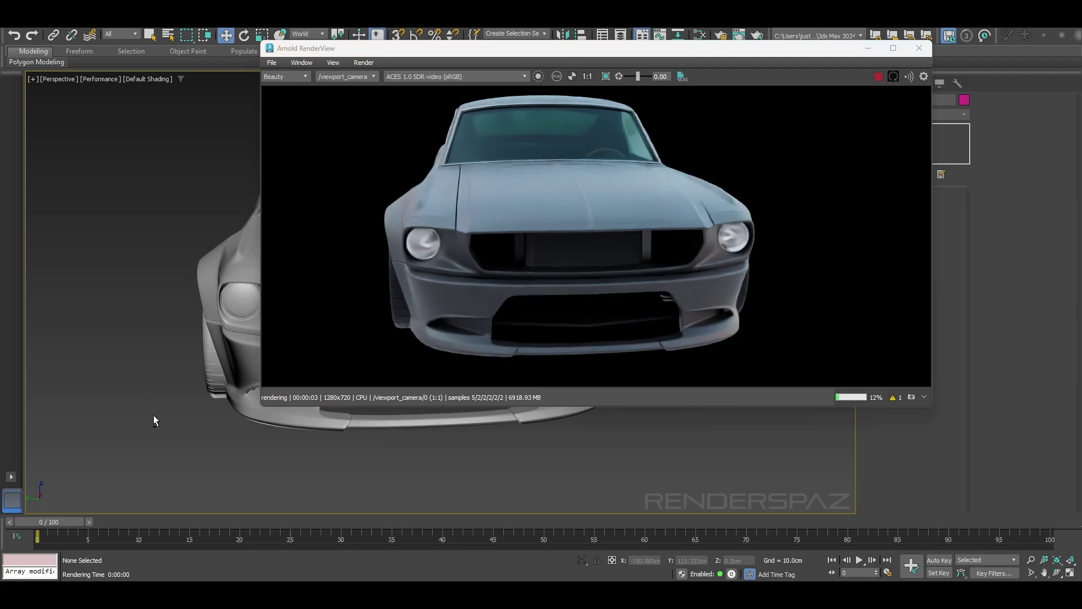
alt+middle_drag(154, 415, 188, 411)
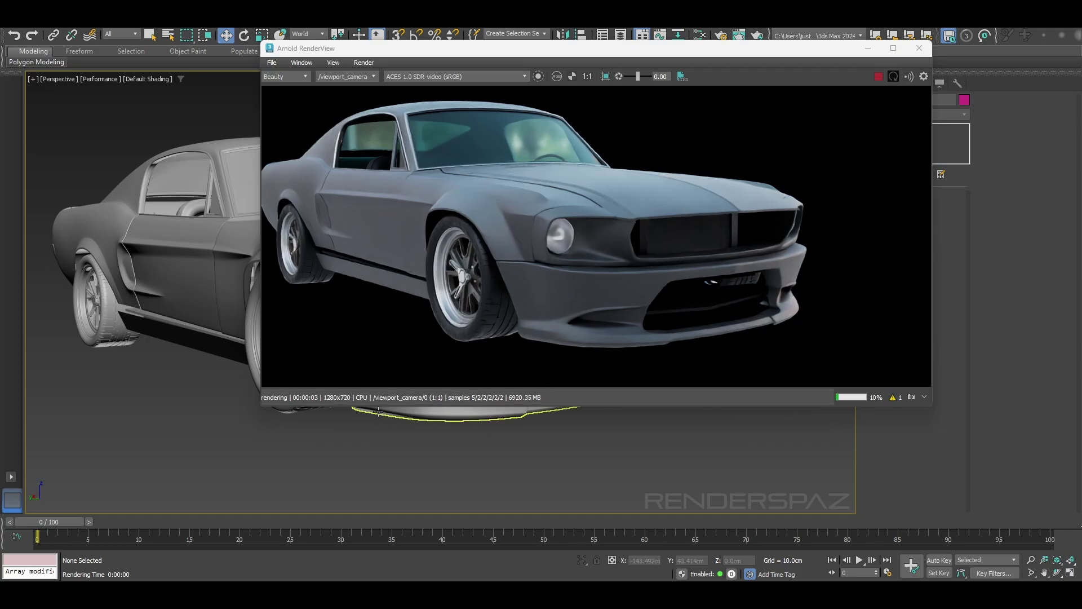
alt+middle_drag(379, 455, 335, 469)
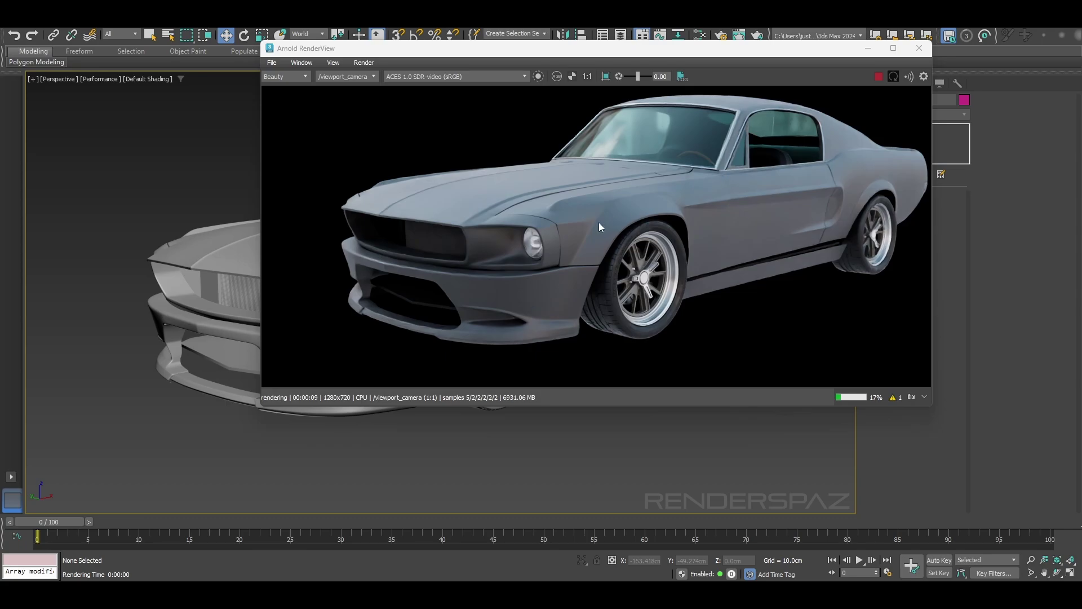
scroll(725, 203, up, 5)
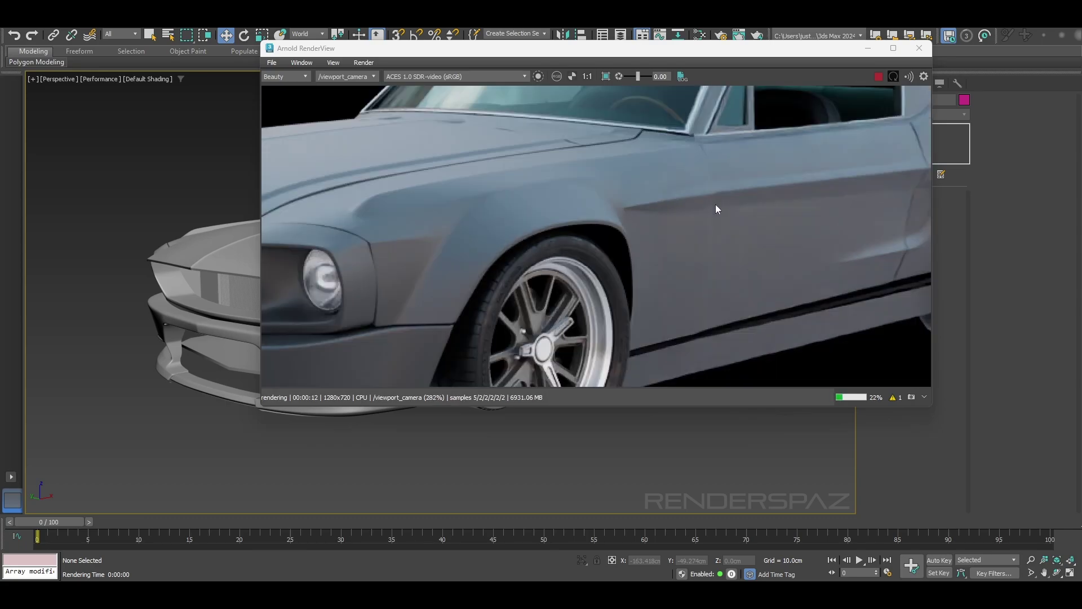
scroll(702, 219, down, 5)
alt+middle_drag(407, 415, 451, 435)
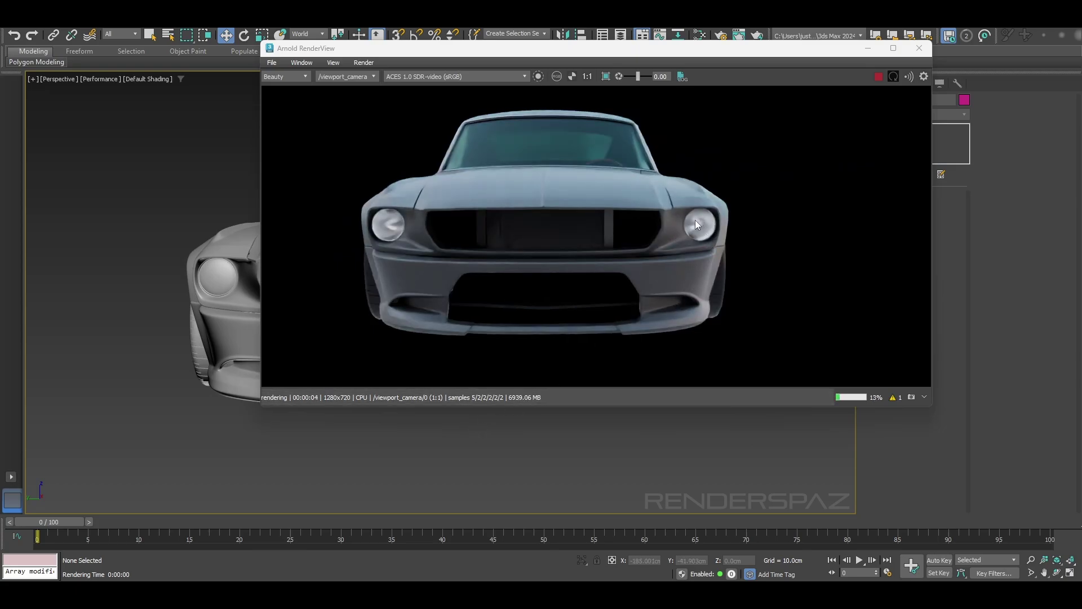
alt+middle_drag(265, 449, 189, 449)
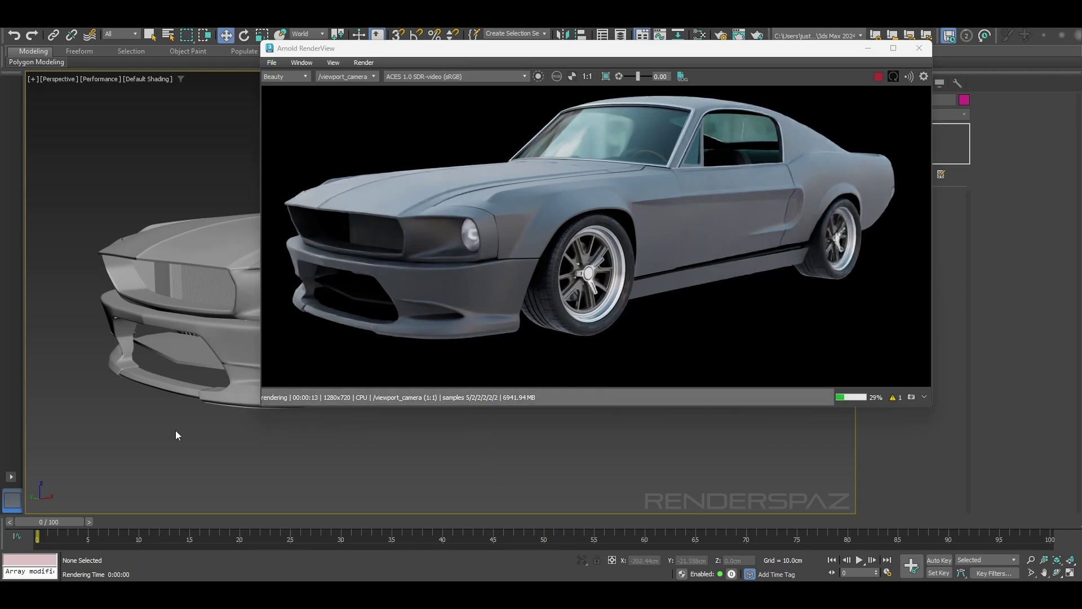
alt+middle_drag(175, 431, 386, 436)
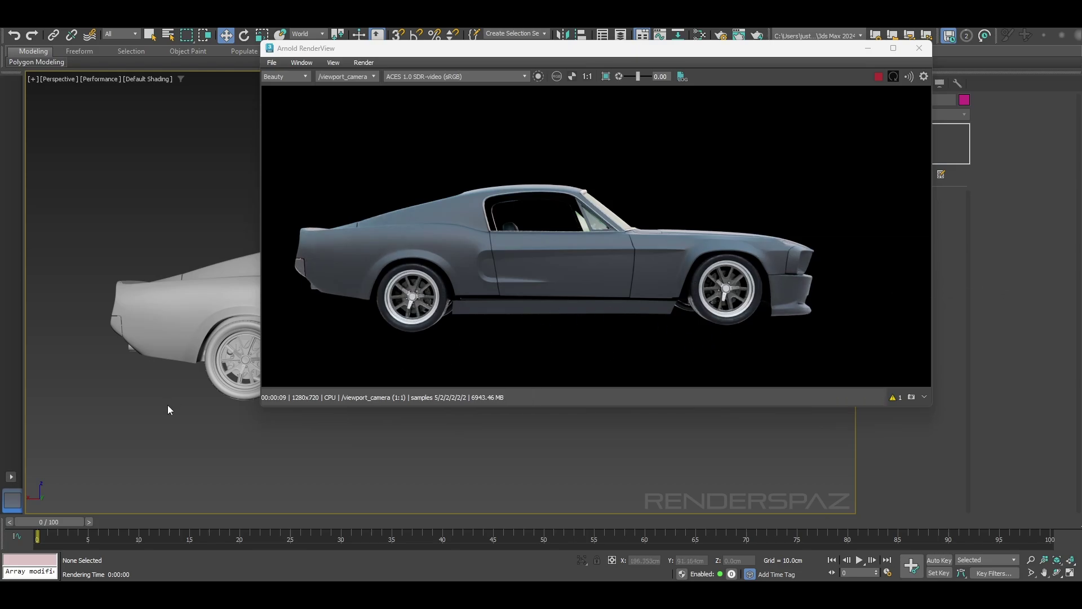
alt+middle_drag(168, 410, 225, 451)
scroll(208, 437, up, 5)
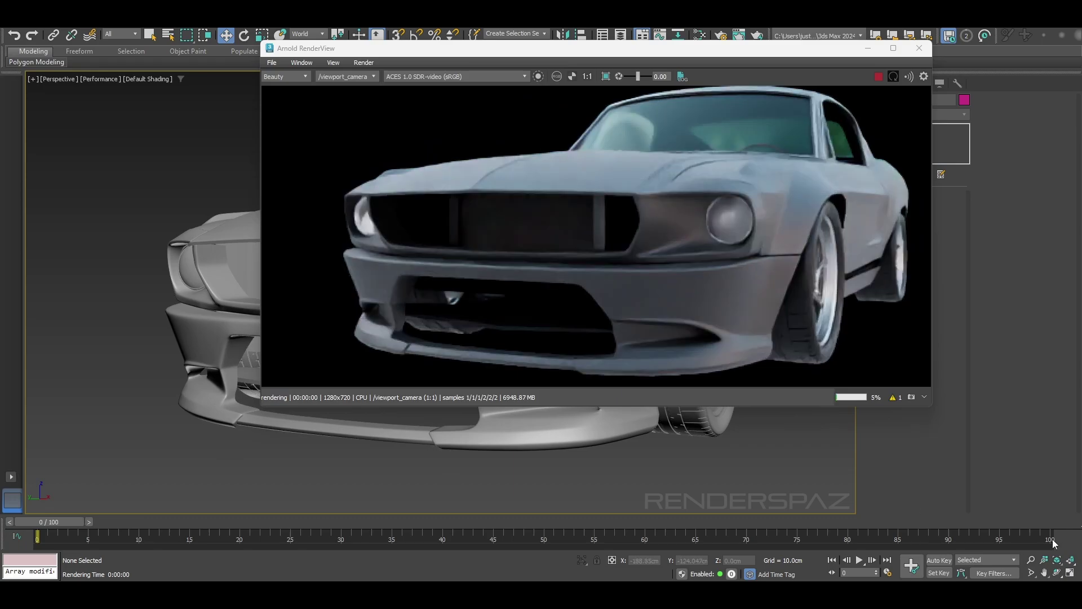
click(1031, 559)
middle_drag(871, 526, 645, 483)
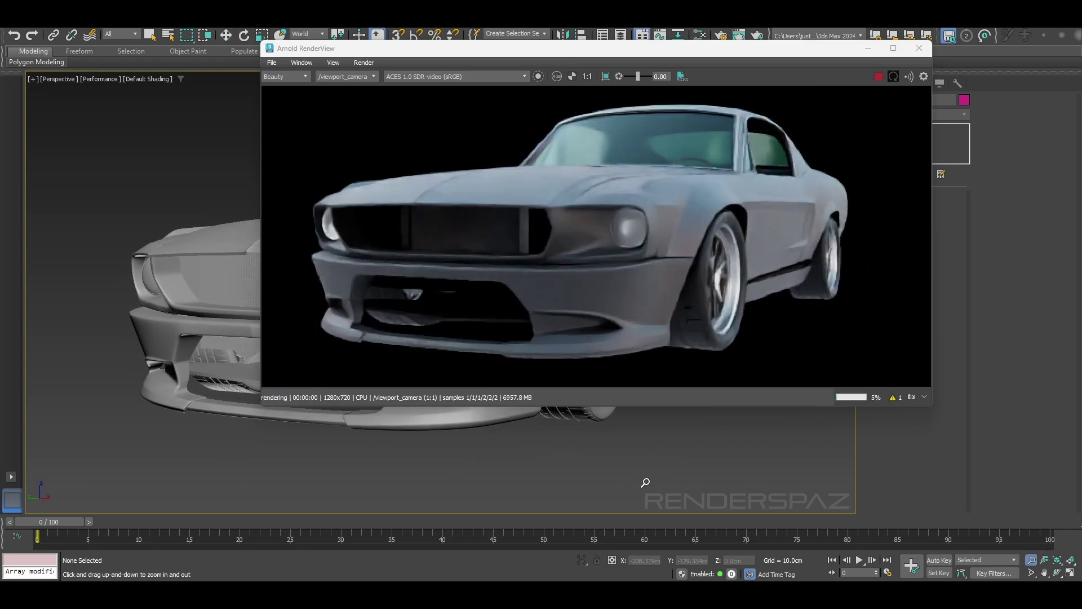